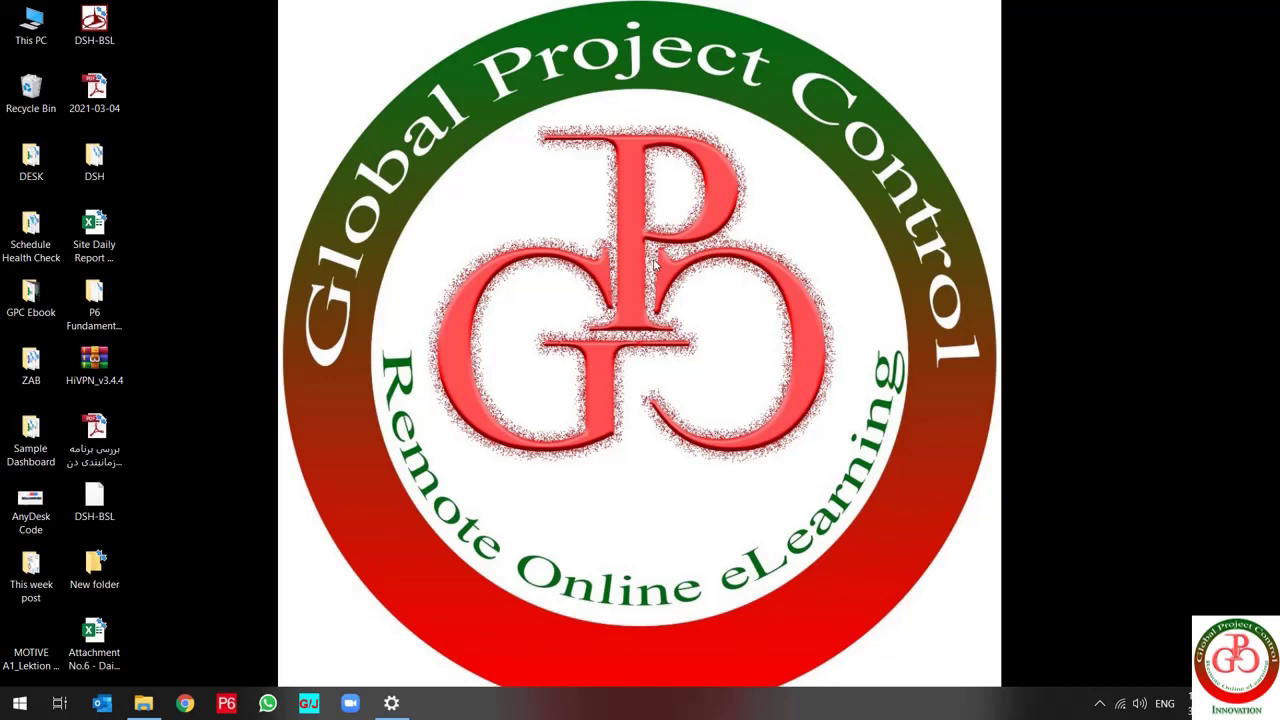
Go to the V984412-01\P6_Pro_R1912 folder and launch the P6 Professional setup program
key(alt+Tab)
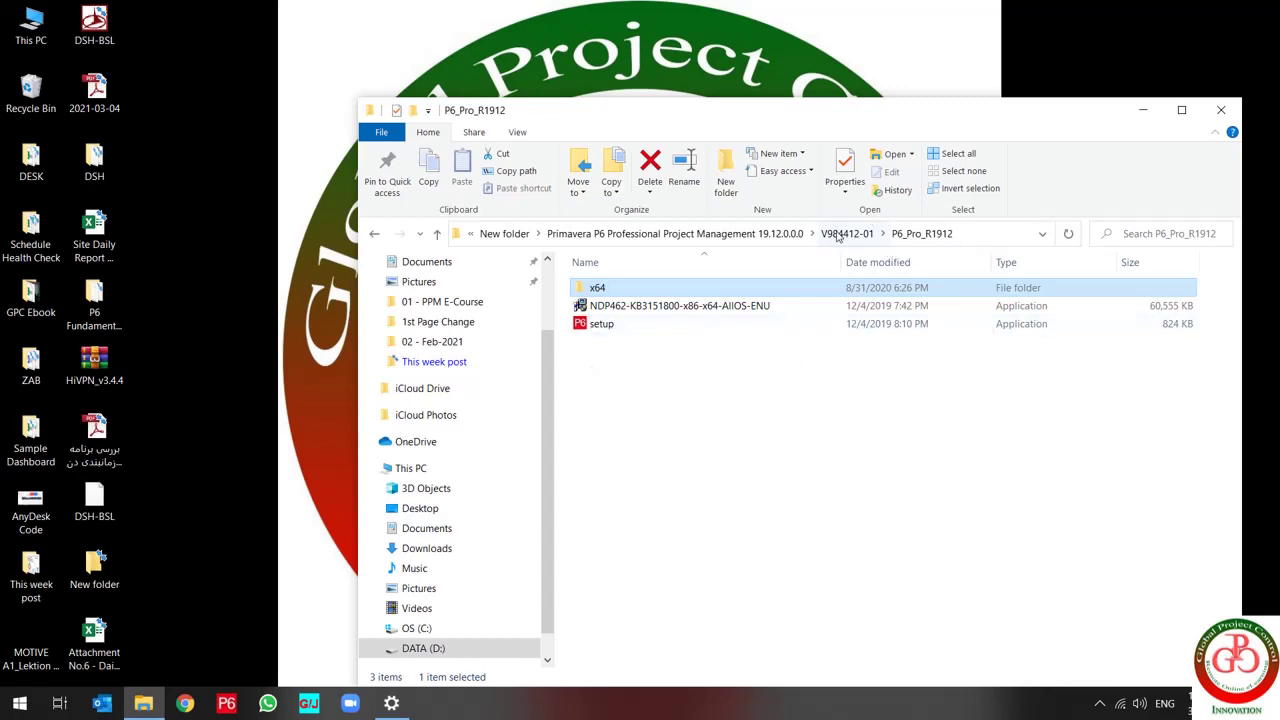
click(780, 234)
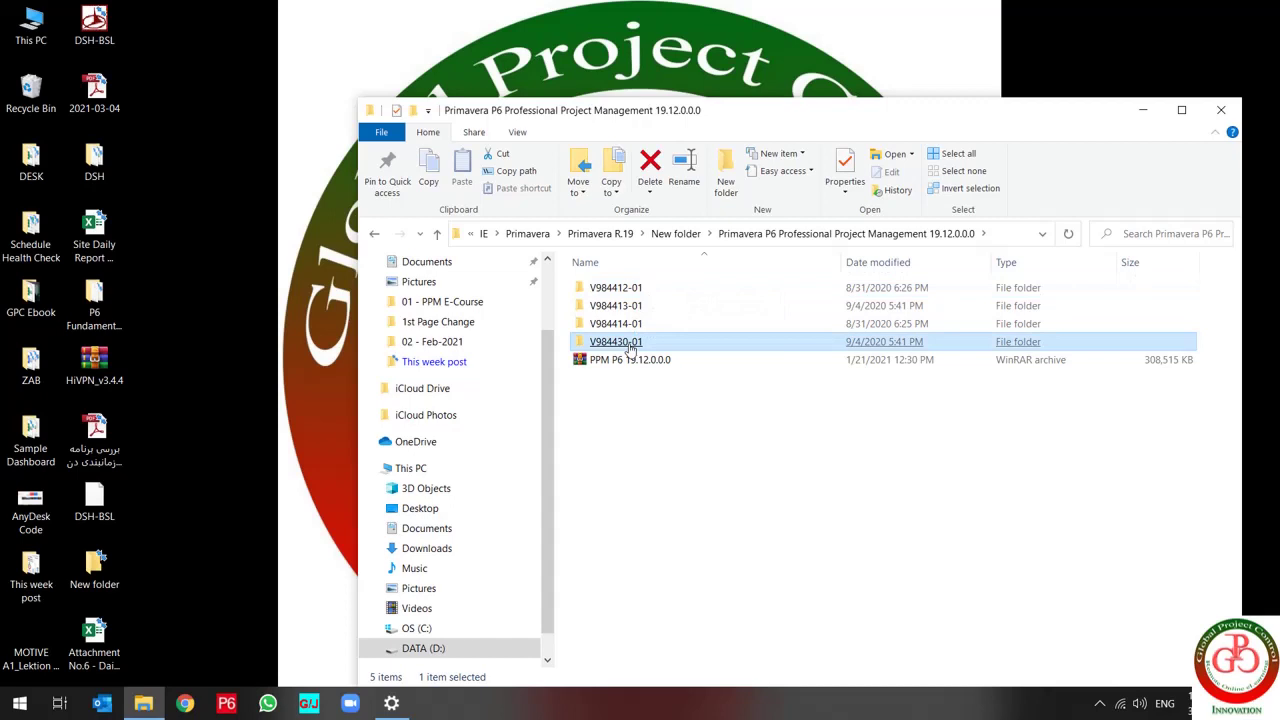
double_click(620, 296)
double_click(624, 295)
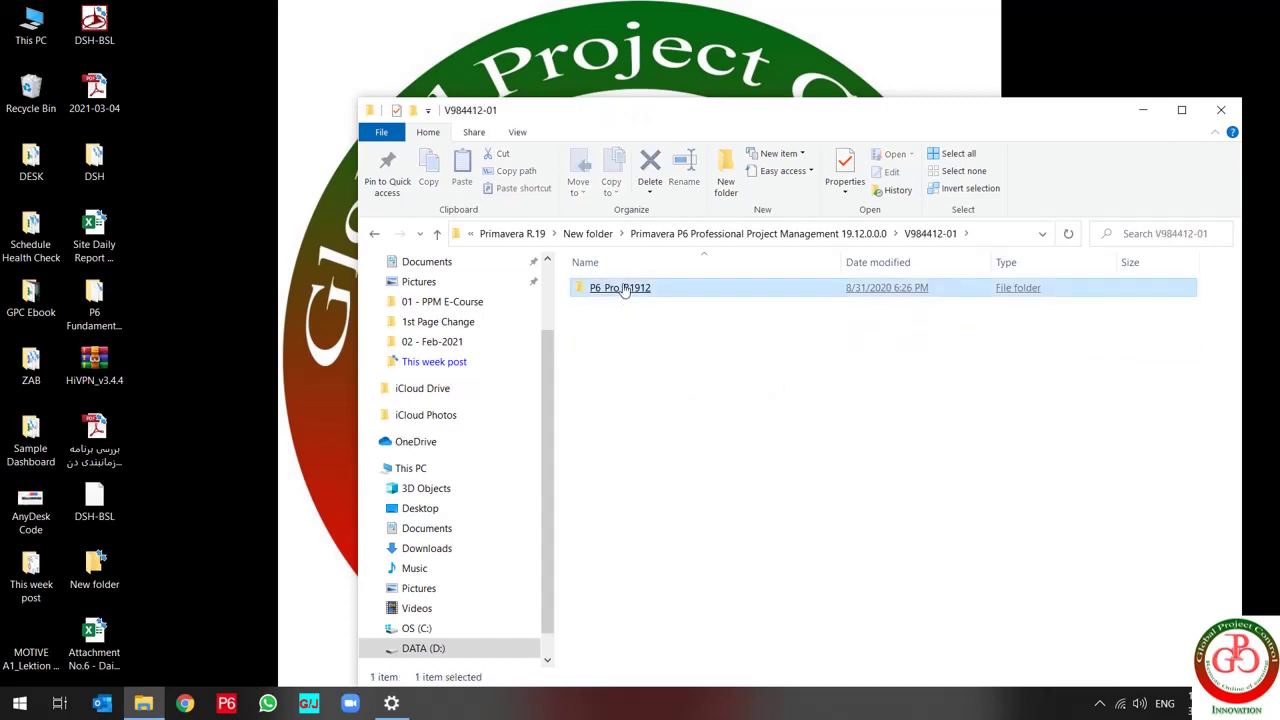
double_click(605, 325)
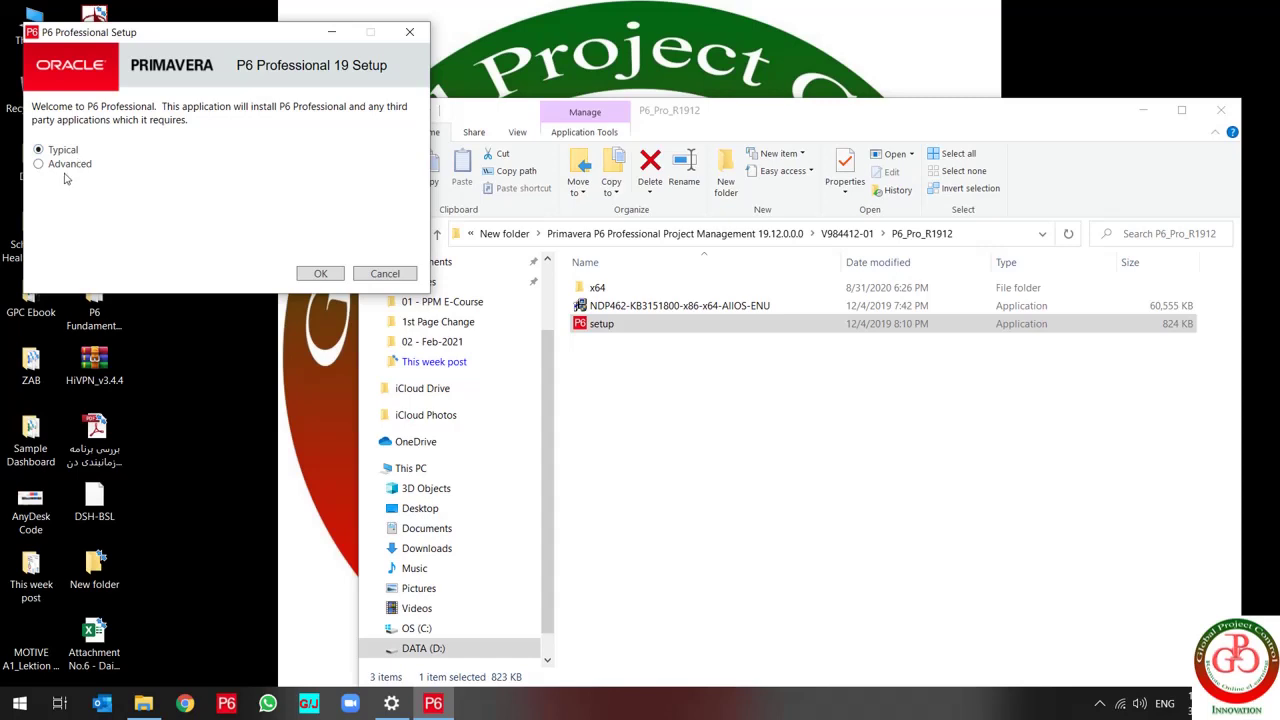
Install P6 Professional 19 as a Typical installation, leaving Run Database Configuration checked
click(320, 274)
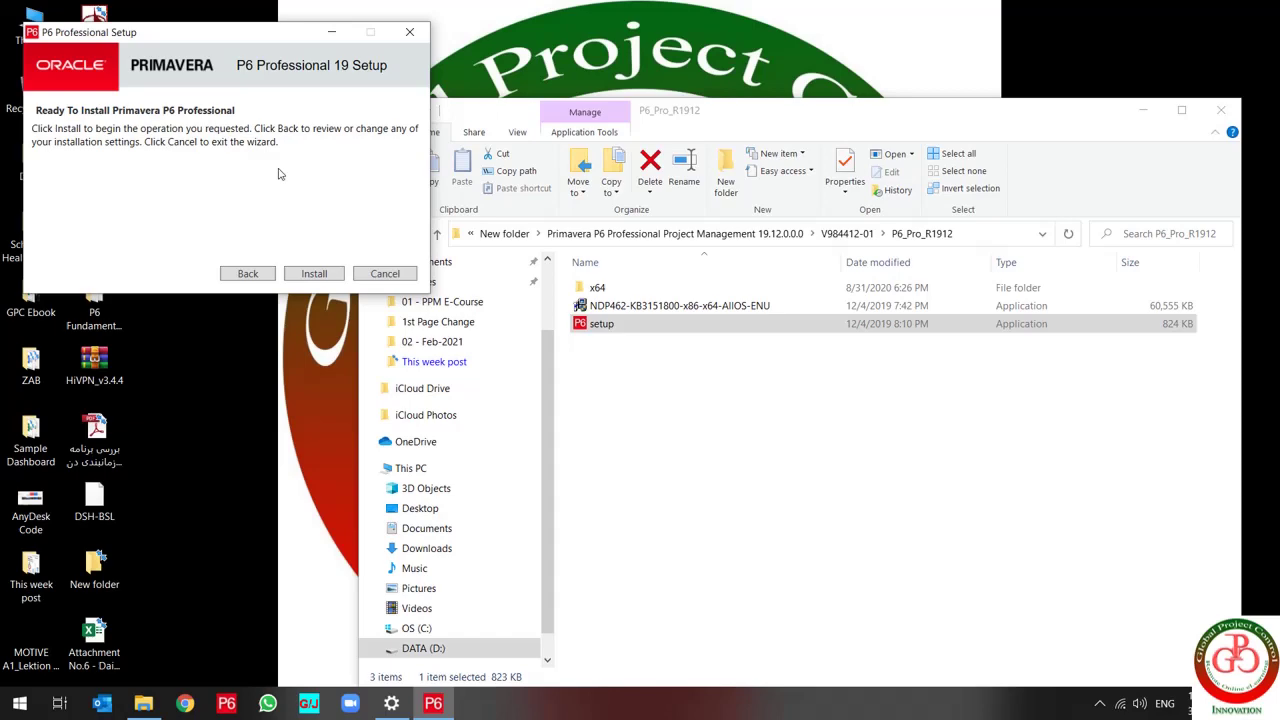
mouse_move(252, 38)
mouse_down()
mouse_move(737, 334)
mouse_move(697, 362)
mouse_up()
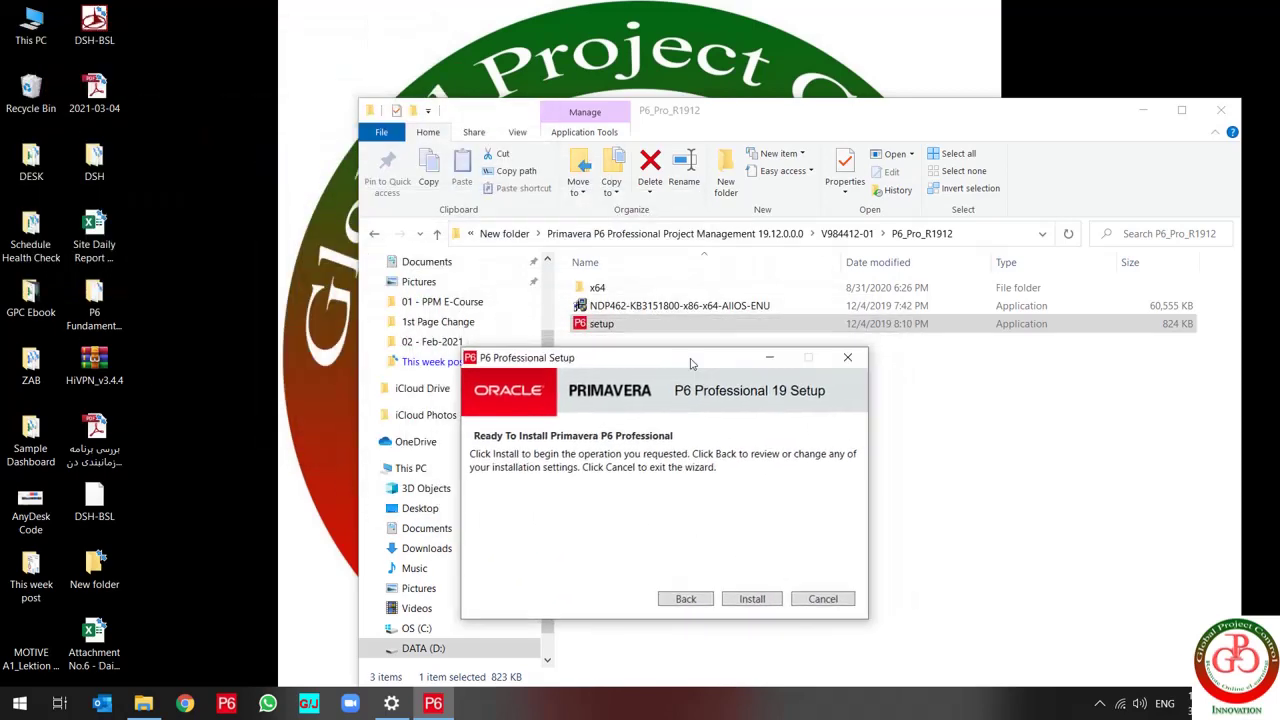
click(758, 597)
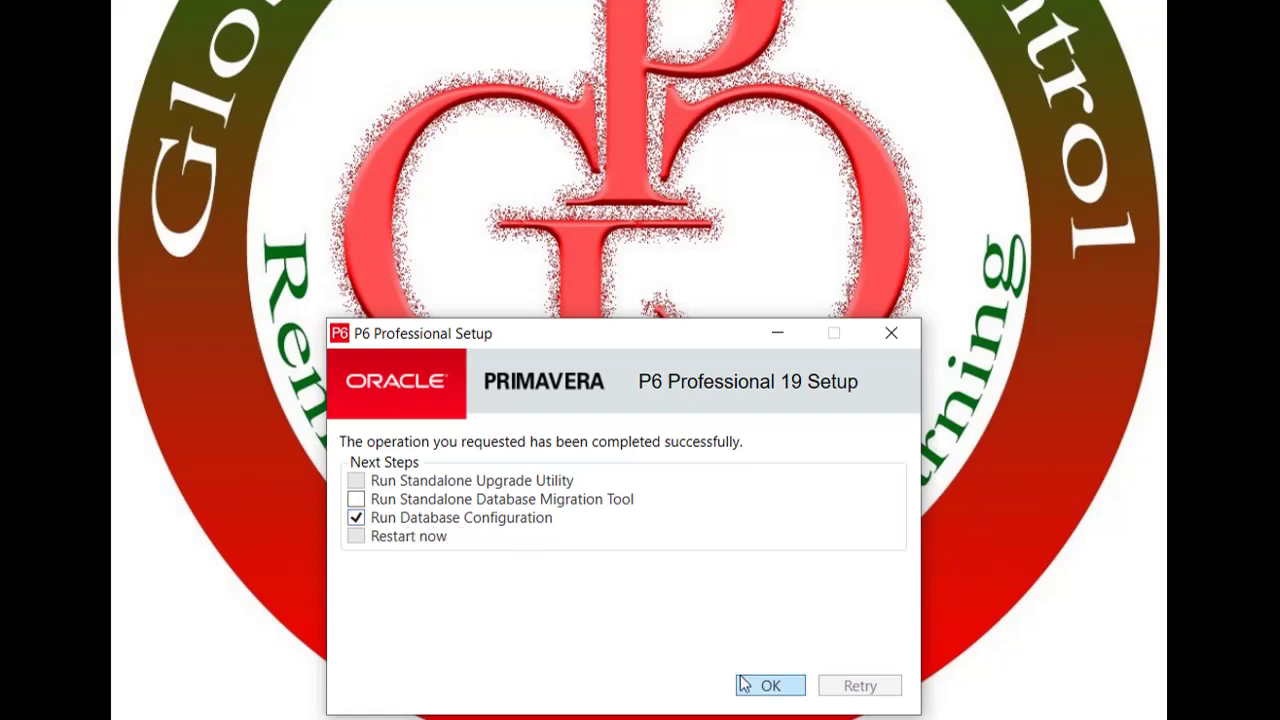
click(768, 690)
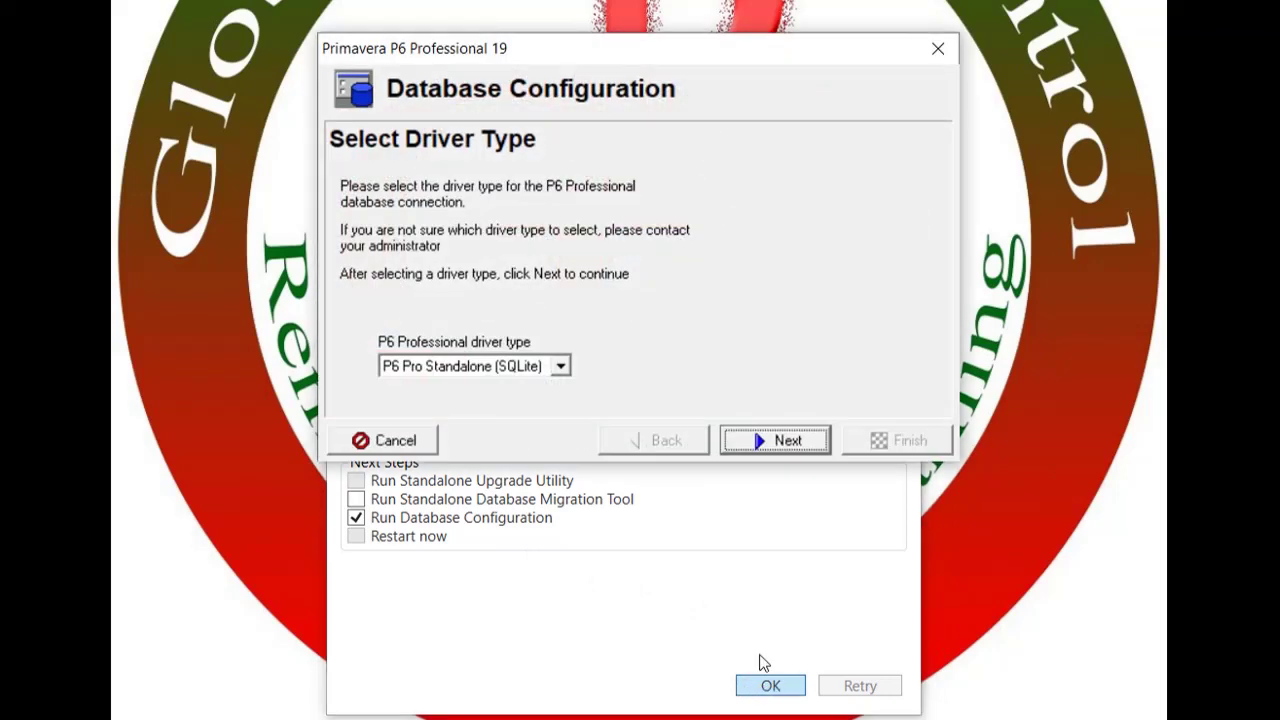
Keep the P6 Pro Standalone (SQLite) driver and choose to add a new standalone database and connection
click(477, 368)
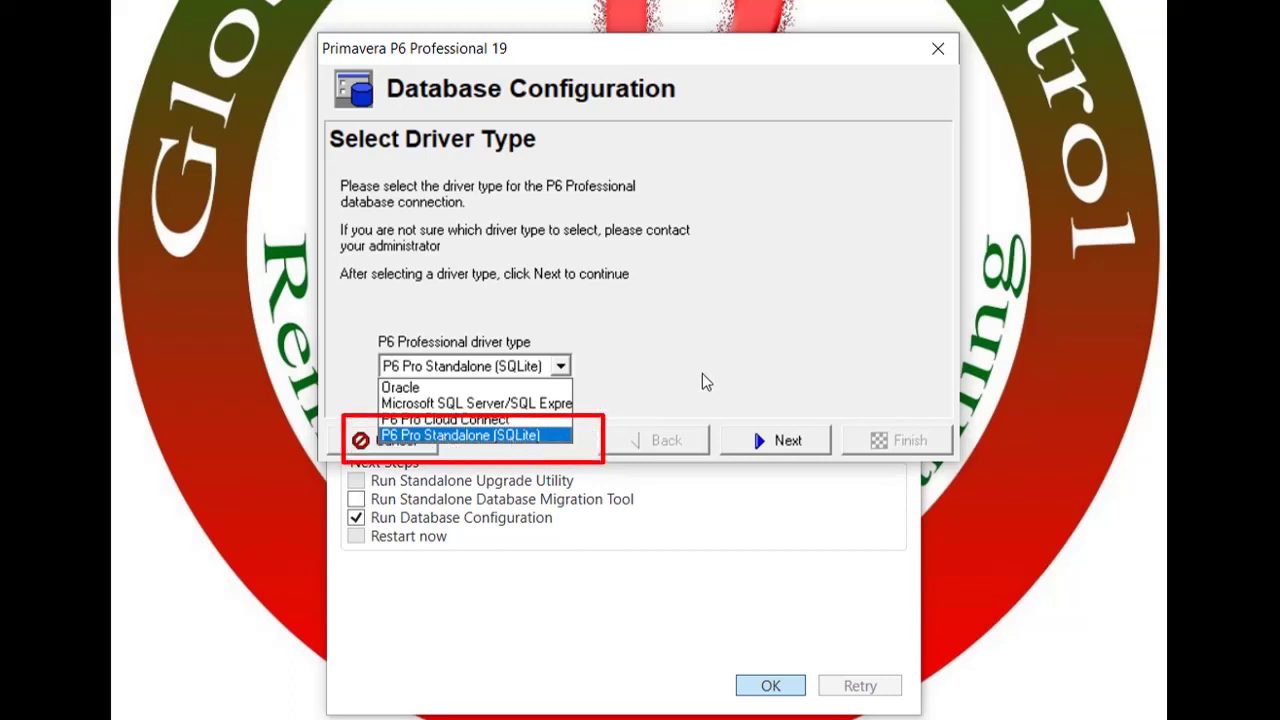
click(702, 373)
click(787, 441)
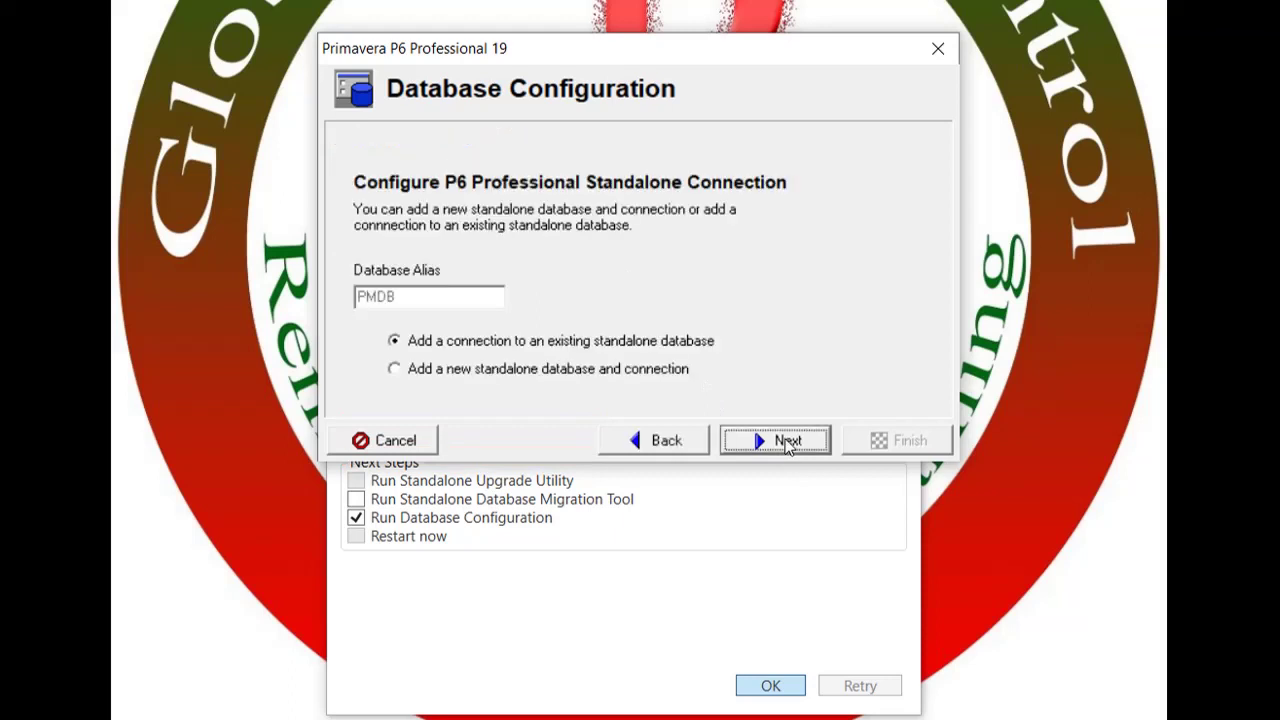
click(433, 373)
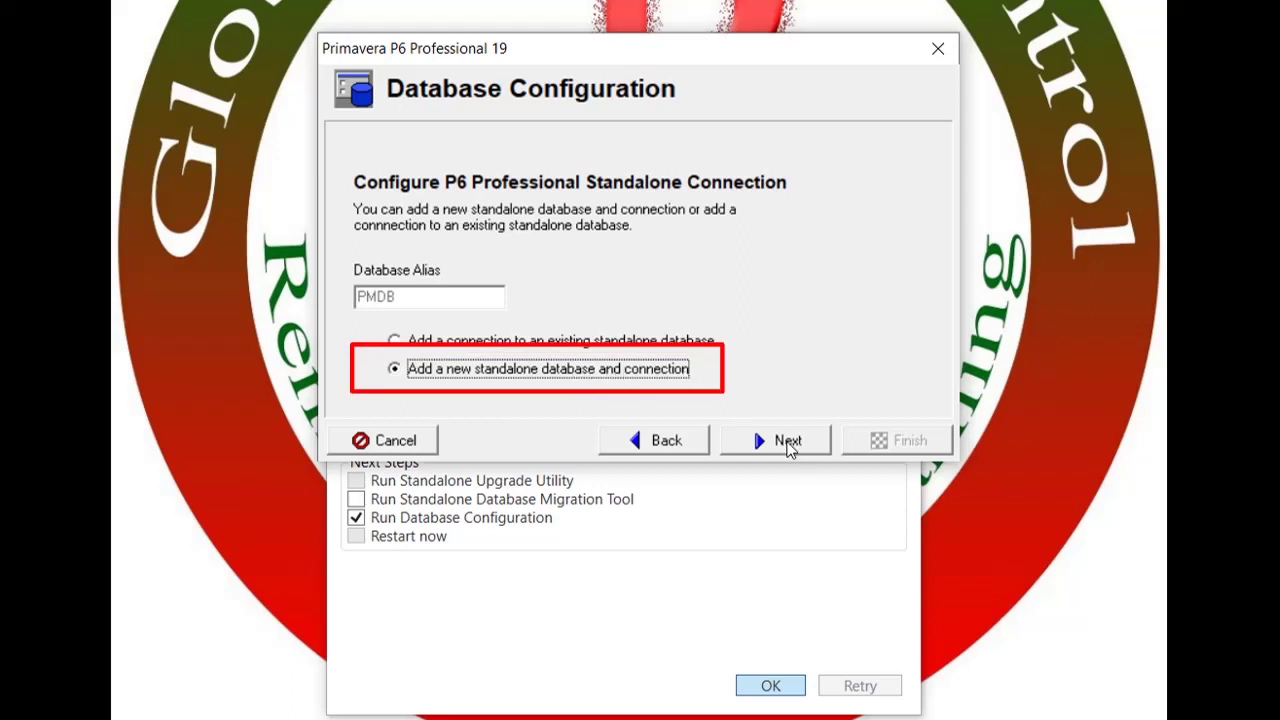
Enter and confirm the admin password and replace the personal name with the user's name
click(788, 444)
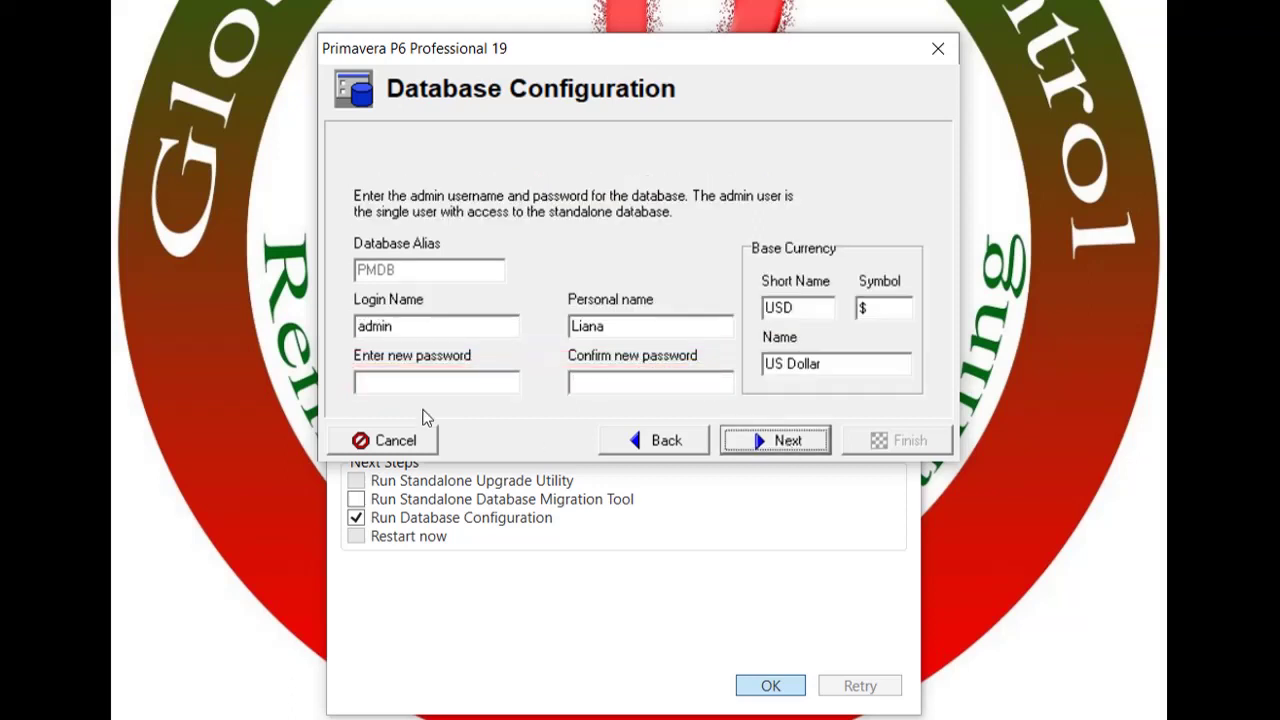
click(408, 327)
double_click(408, 327)
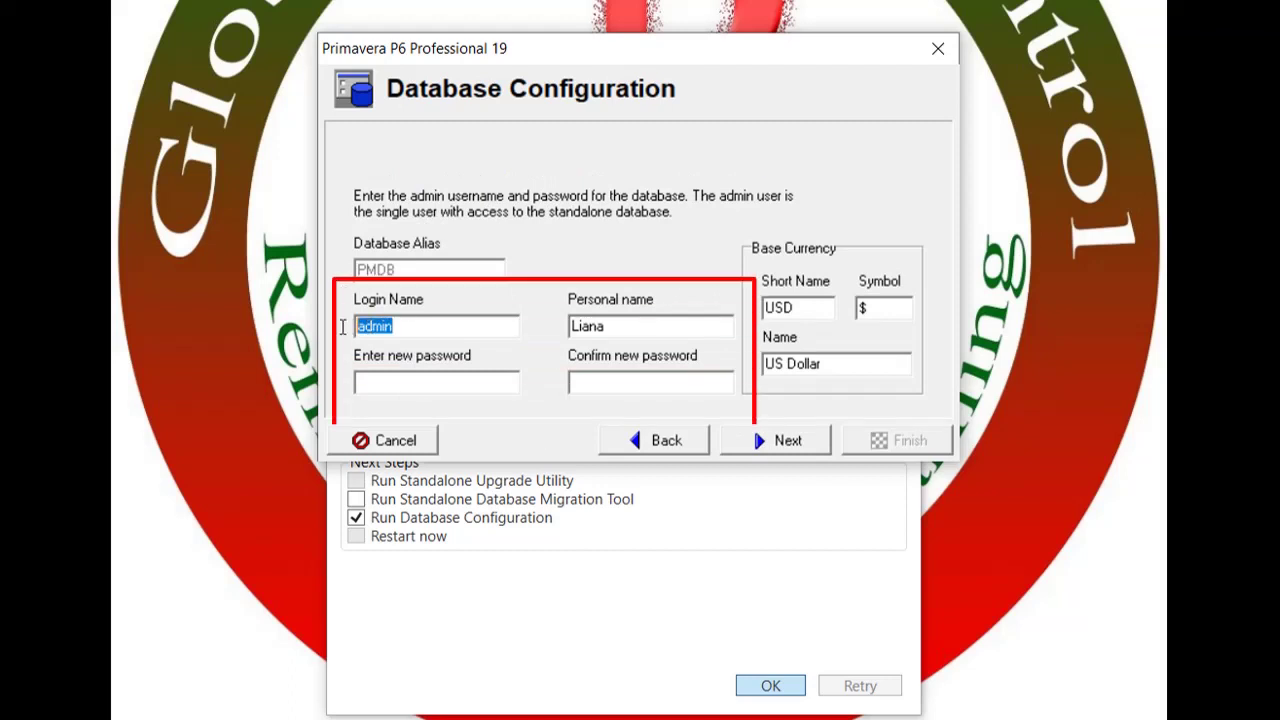
click(406, 381)
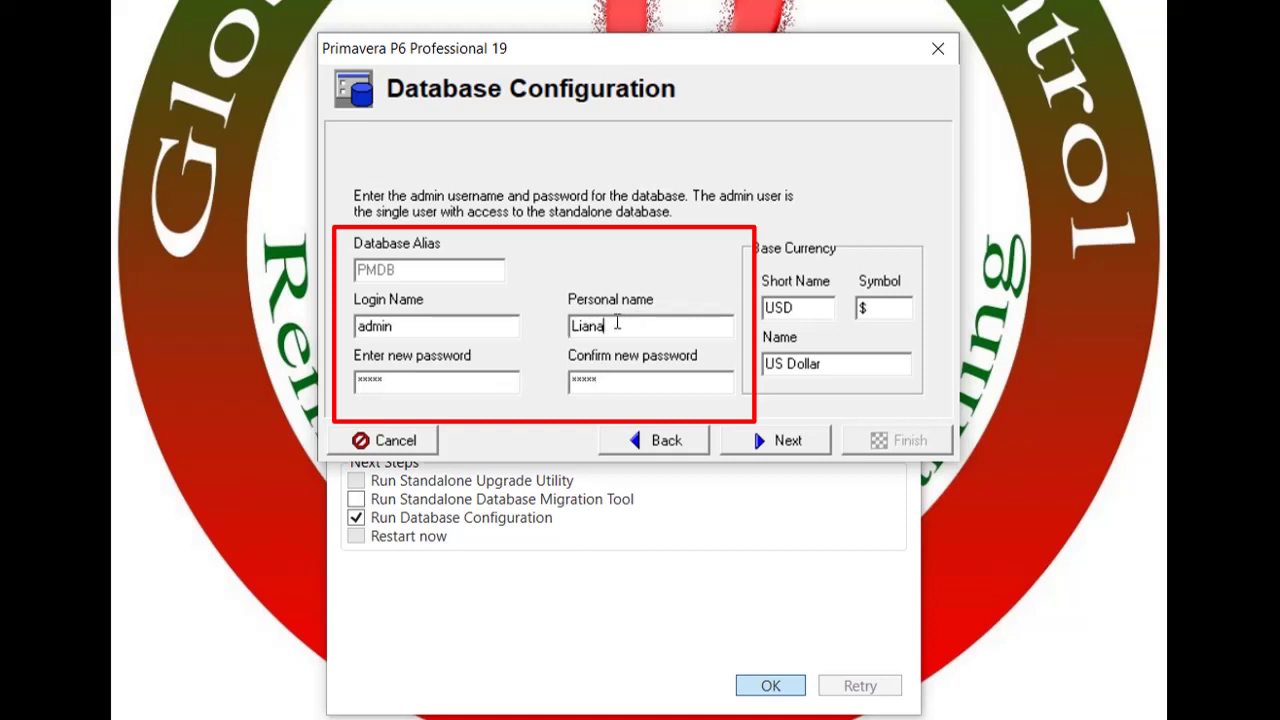
drag(618, 321, 519, 315)
text(Ahmad)
key(Return)
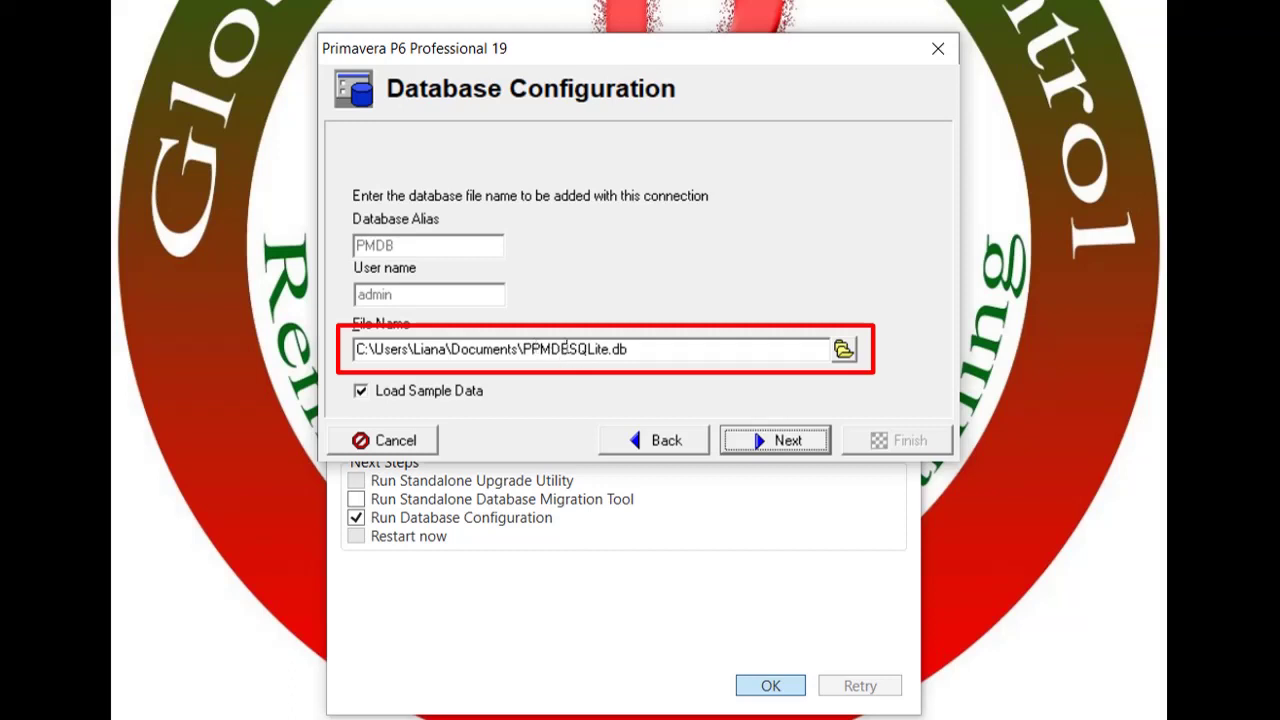
Name the database file Sample-1PPMDBSQLite.db, keeping the sample data, and create the connection
click(526, 349)
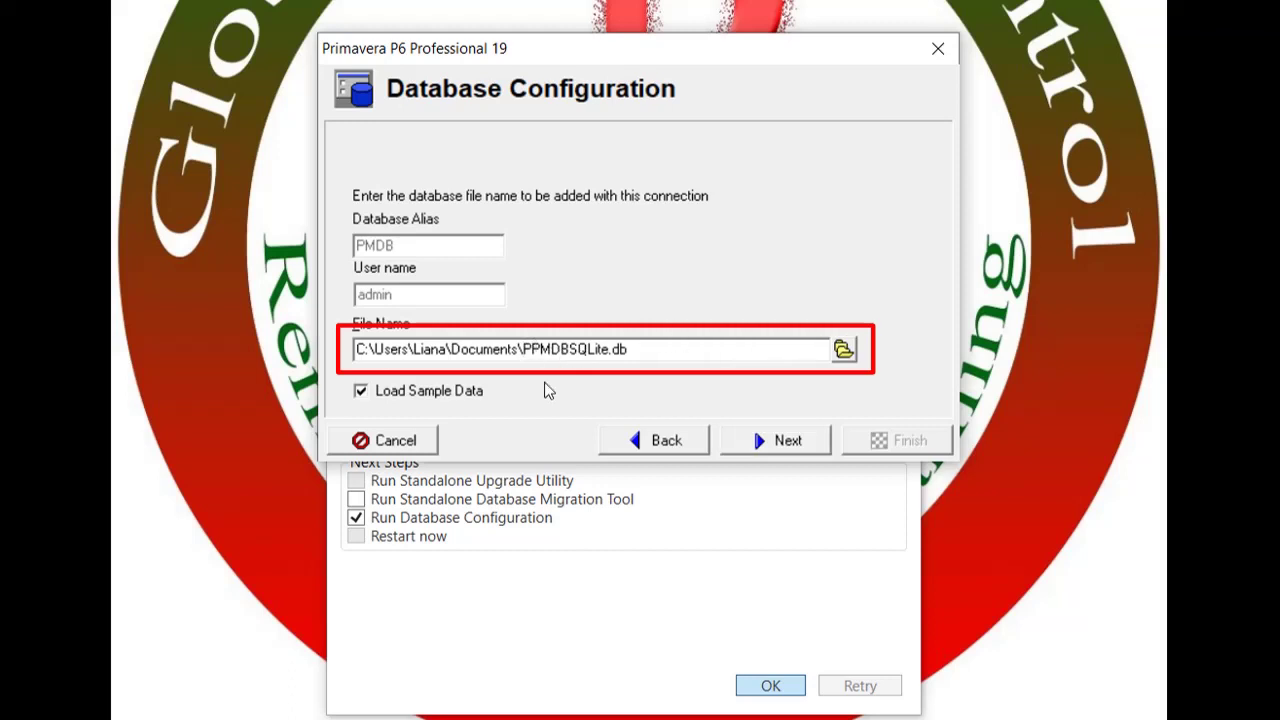
text(Sample)
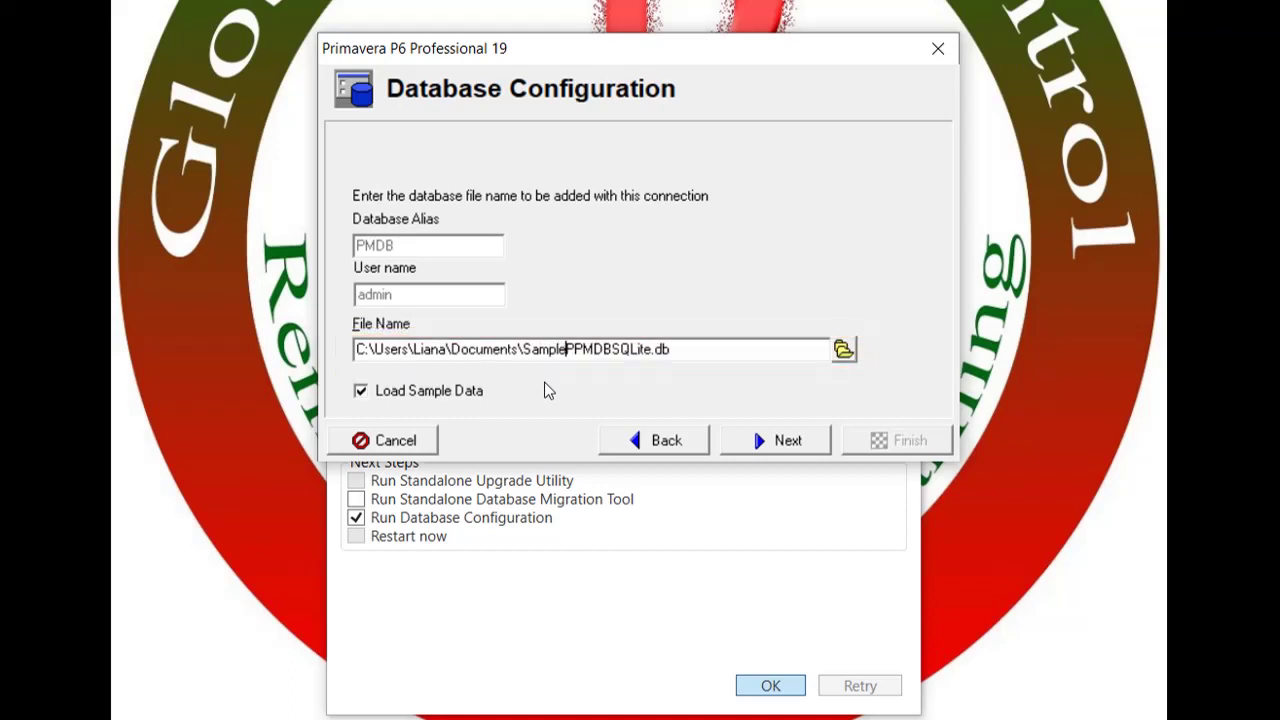
text(-1)
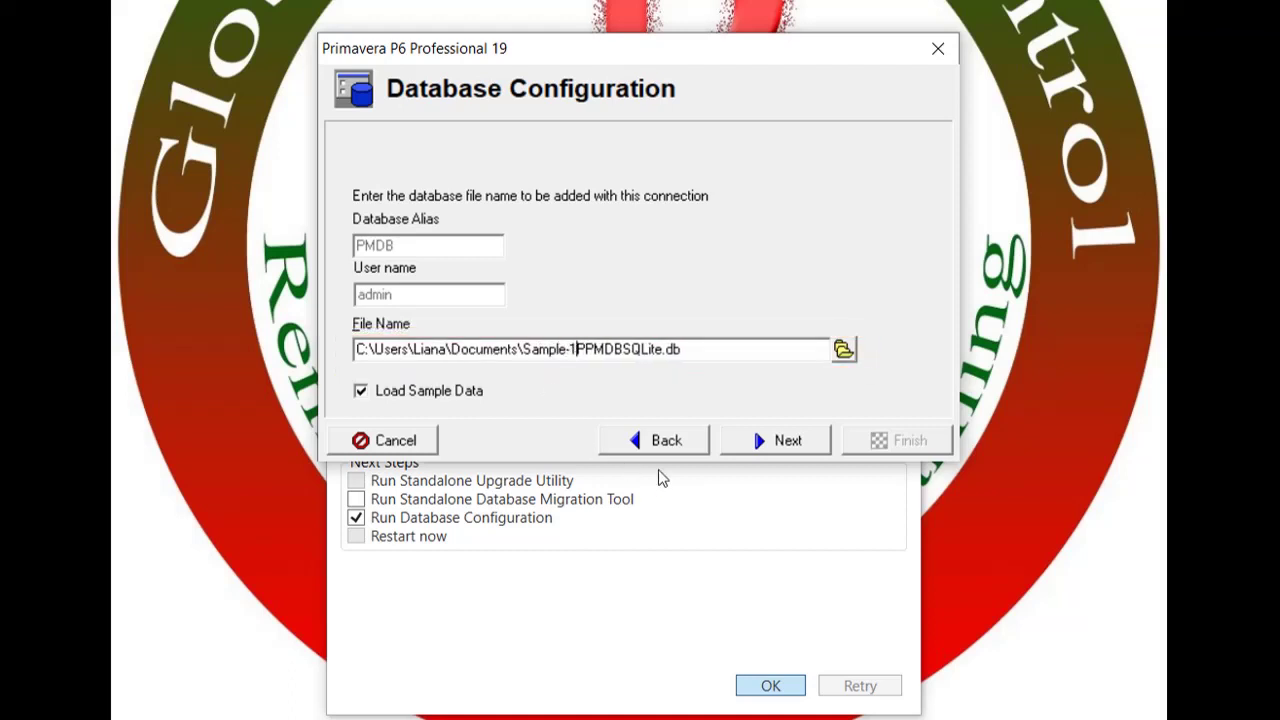
click(768, 435)
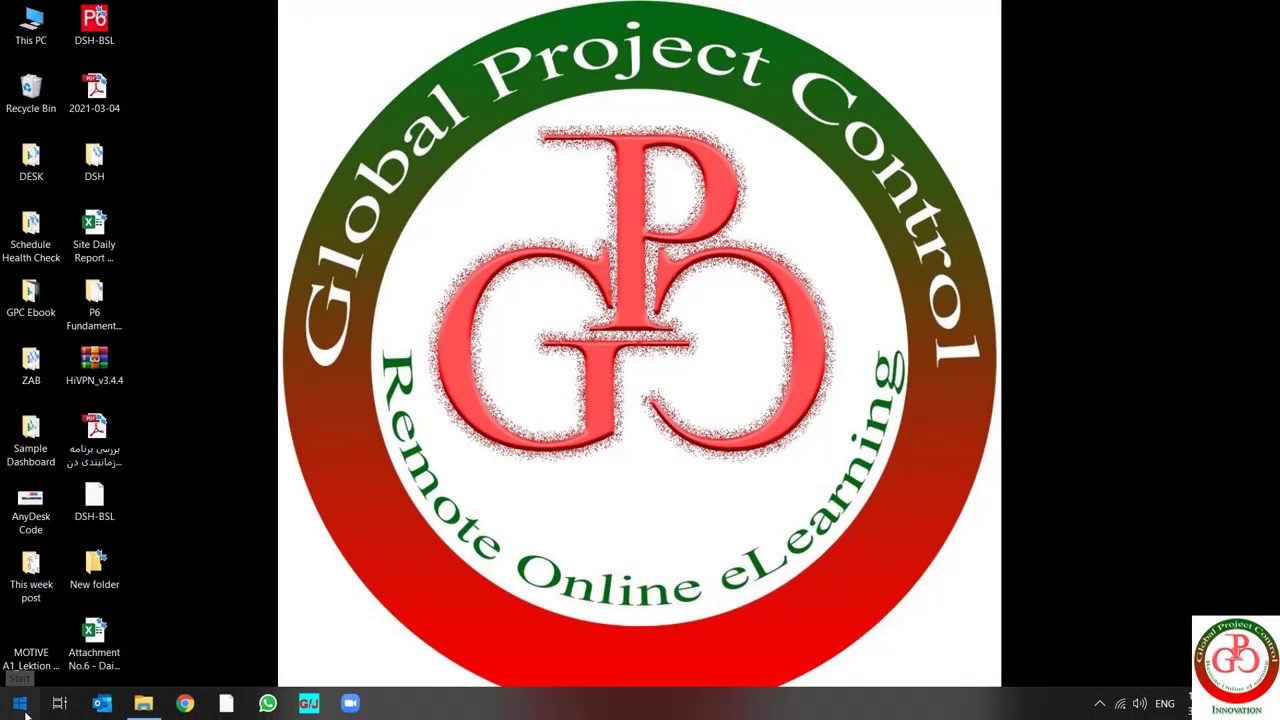
Search the Start menu for 'prim' and launch P6 Professional 19 (x64)
click(20, 704)
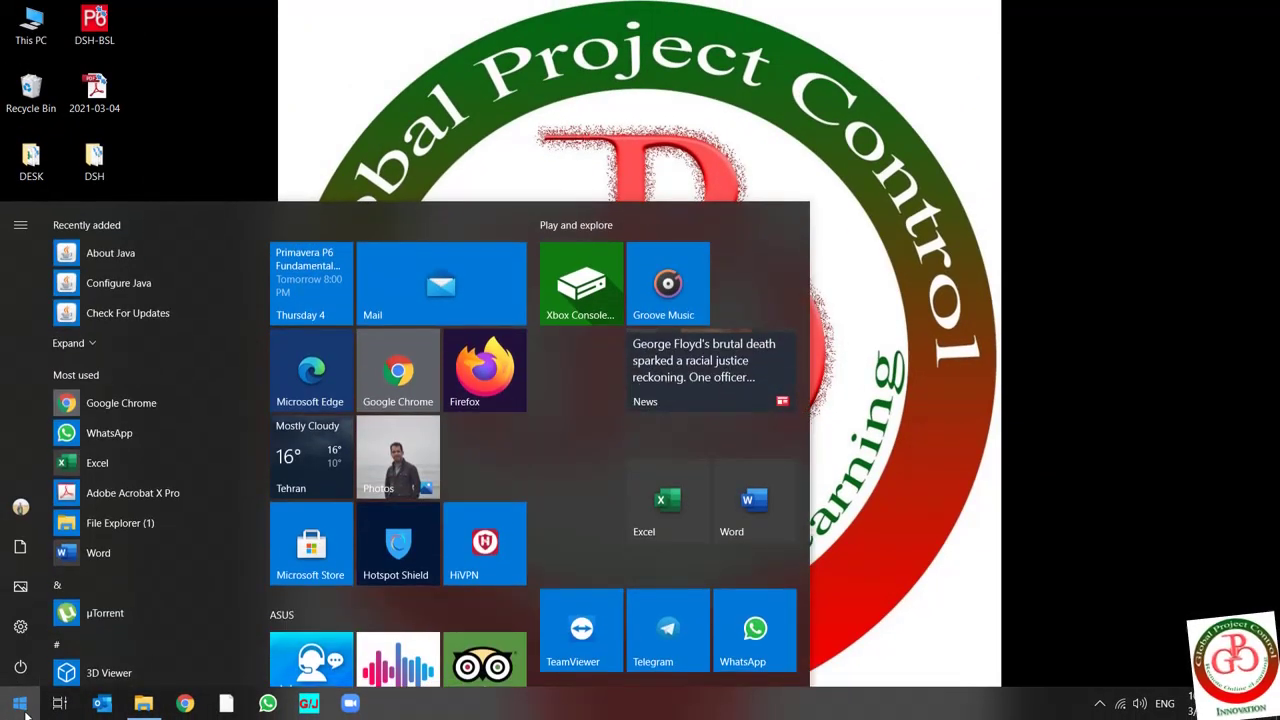
text(pri)
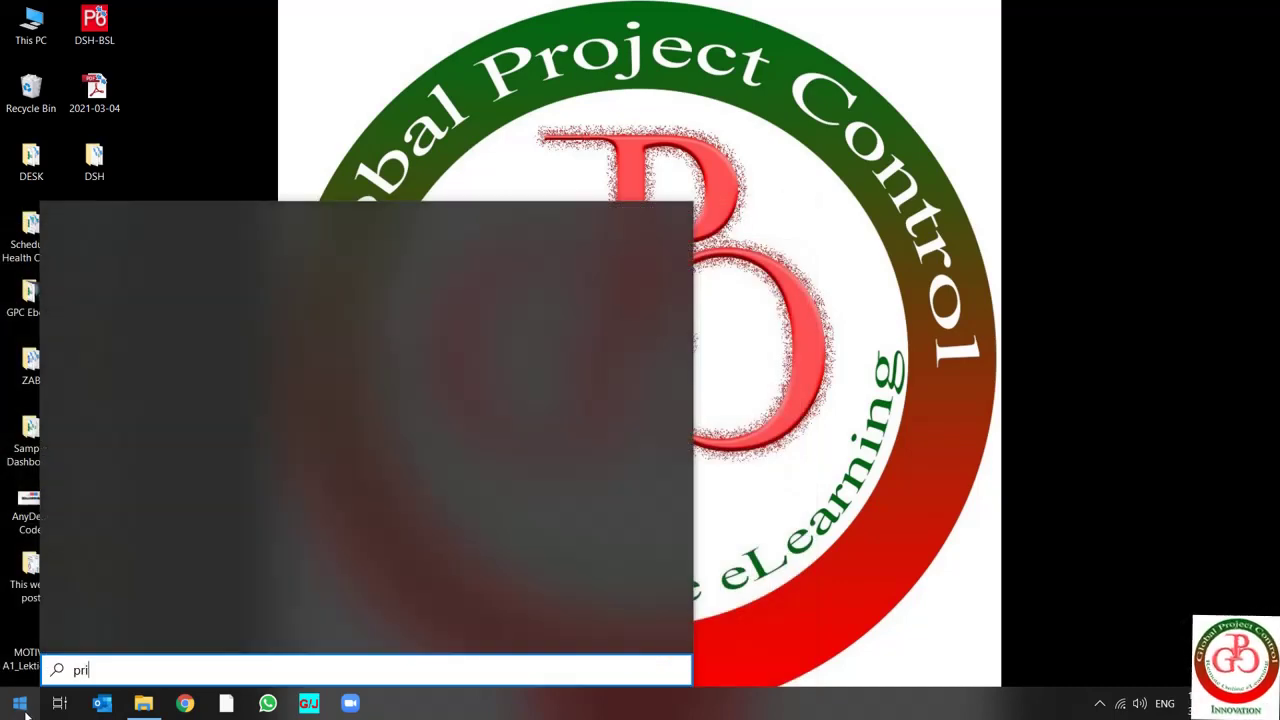
text(m)
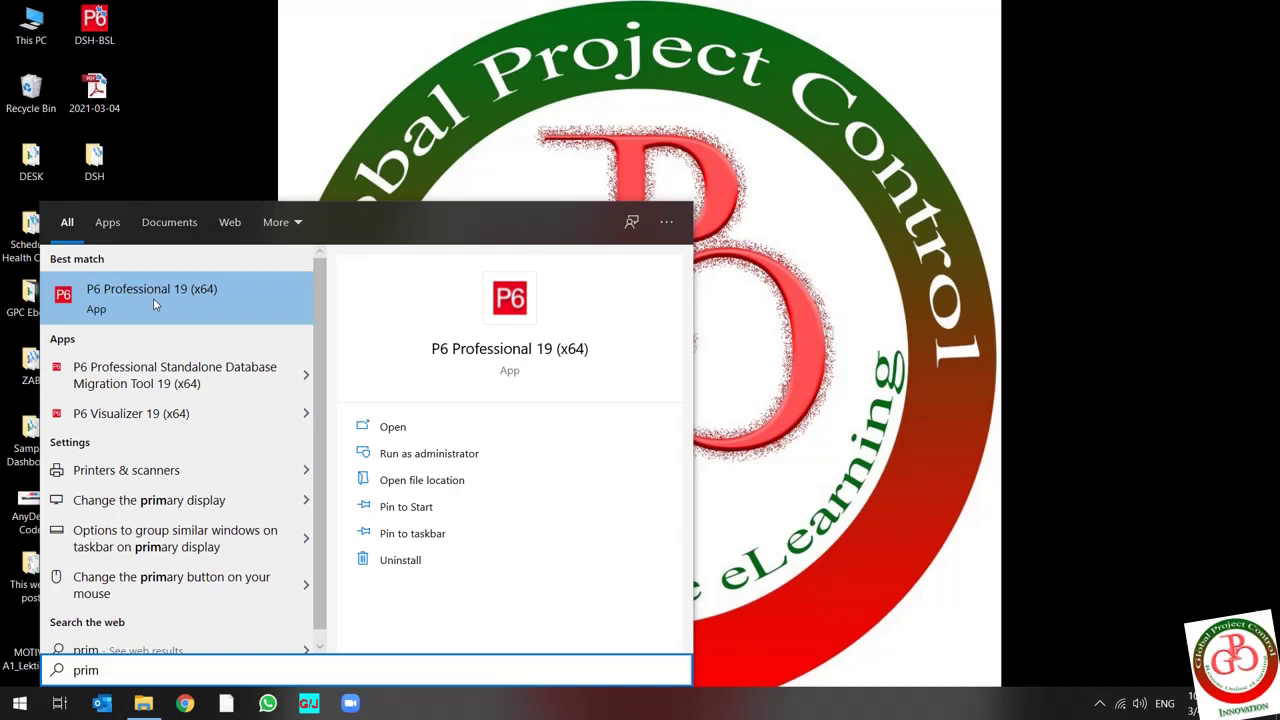
click(153, 298)
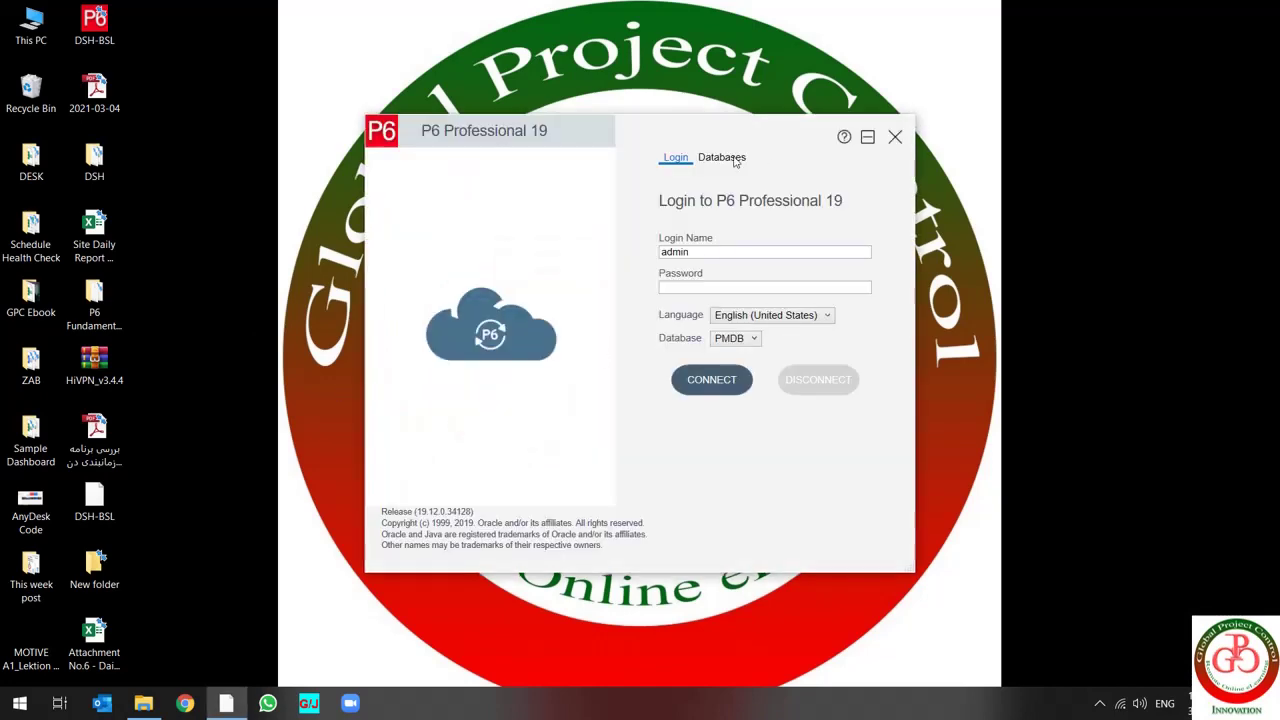
Check the Databases list, then connect to PMDB as admin with the password
click(735, 160)
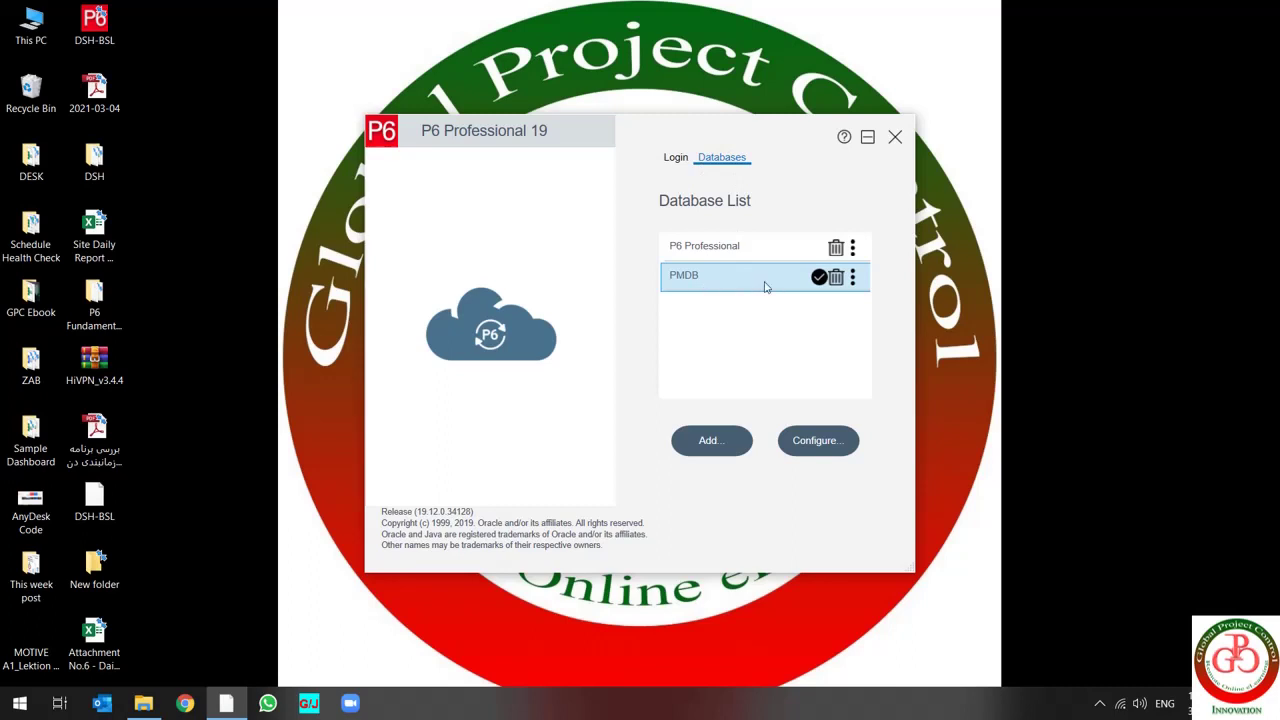
click(672, 160)
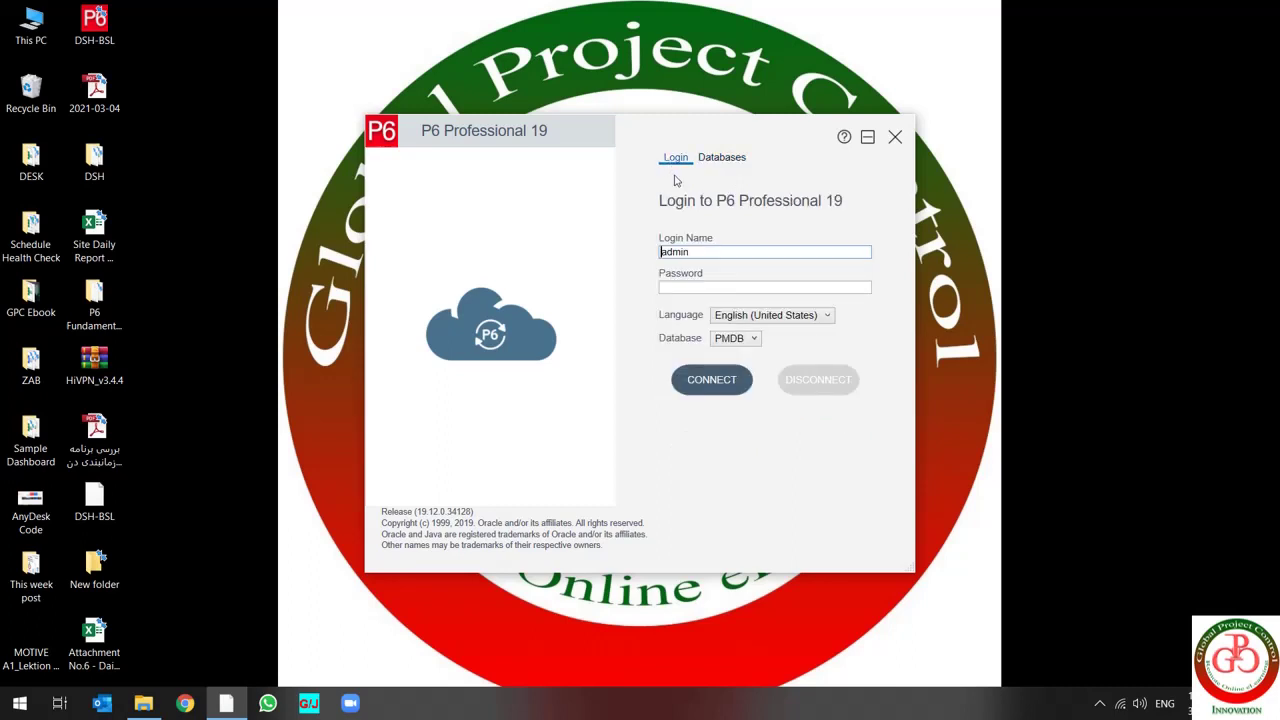
click(702, 289)
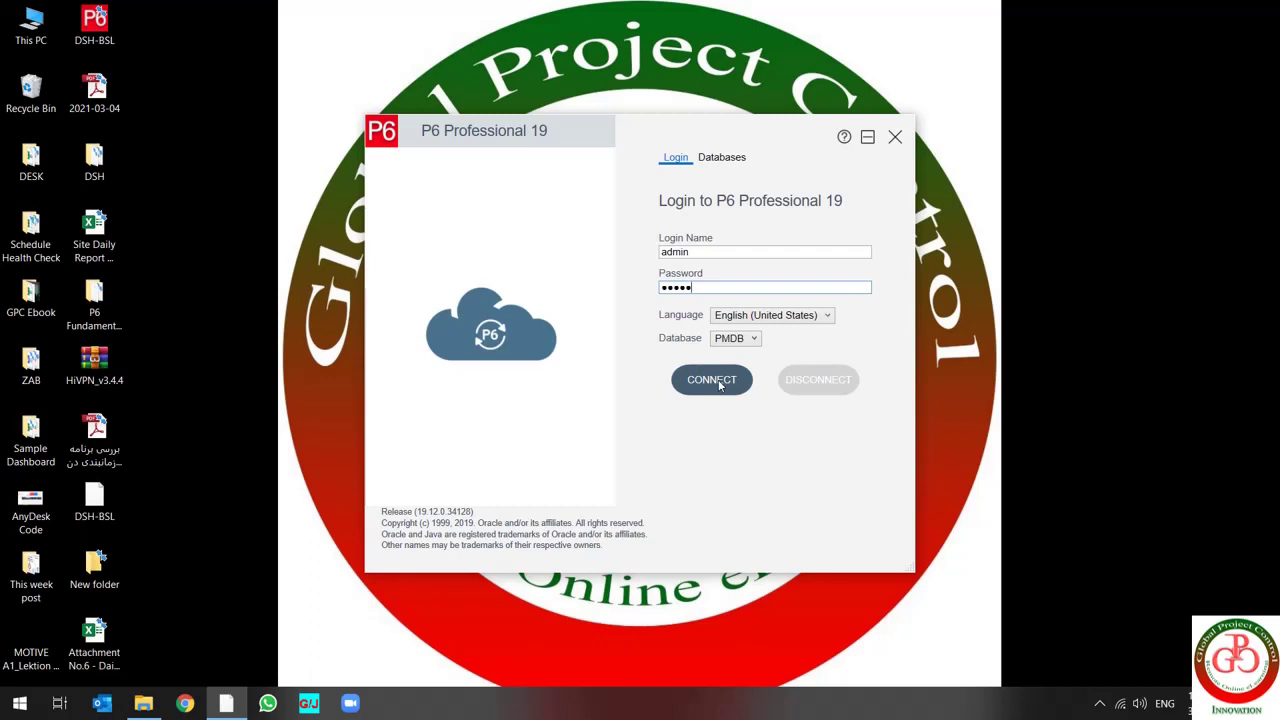
click(717, 382)
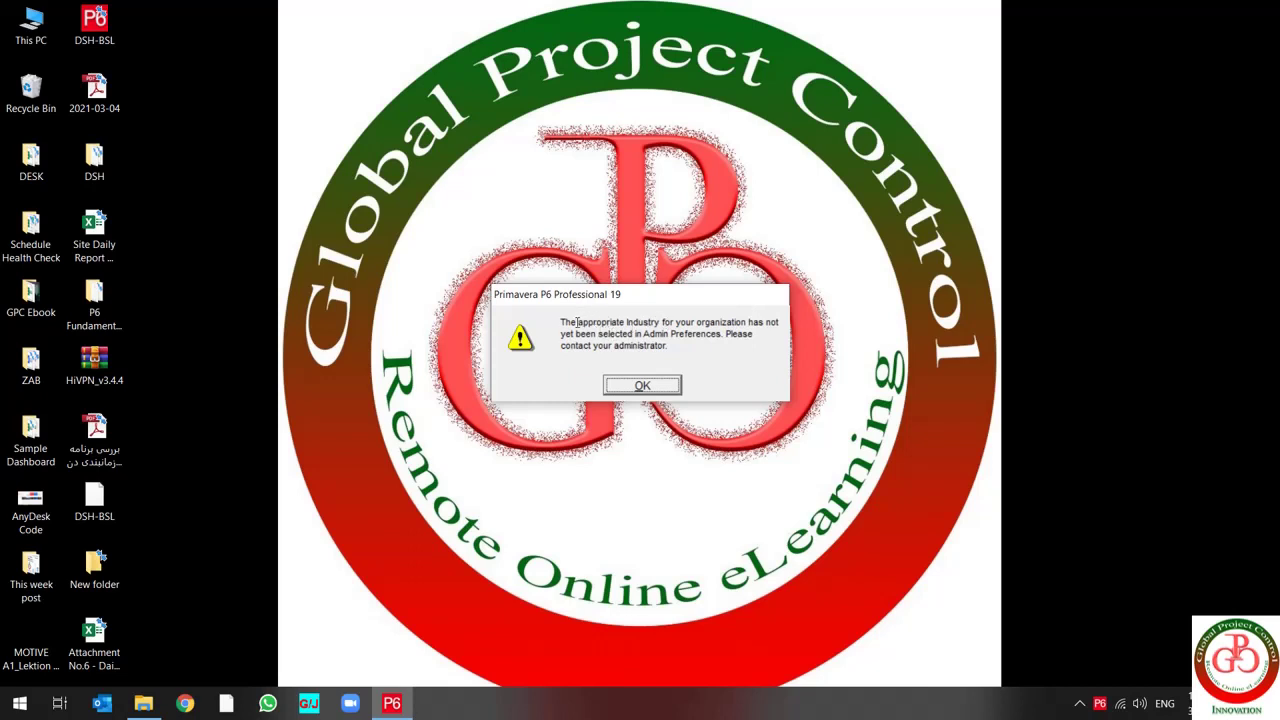
Dismiss the missing-industry warning and select the Harbour Pointe Assisted Living project
drag(578, 322, 777, 323)
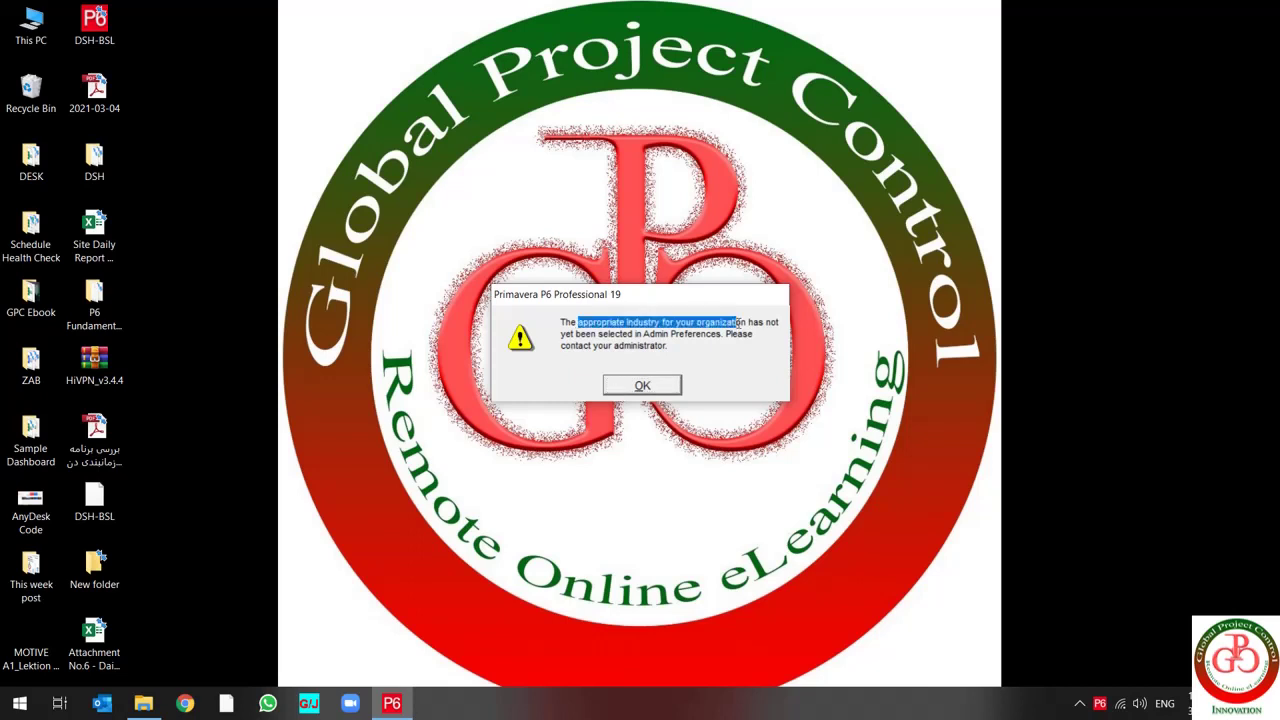
click(652, 390)
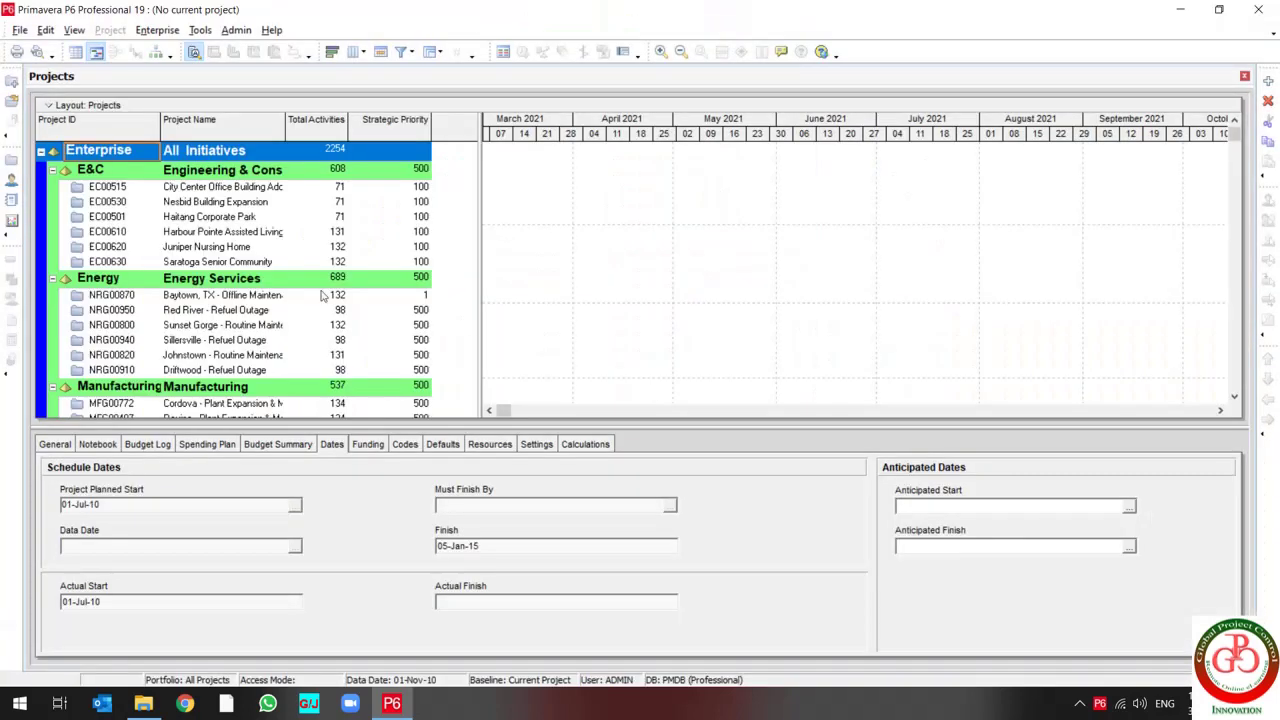
click(196, 236)
scroll(198, 272, down, 3)
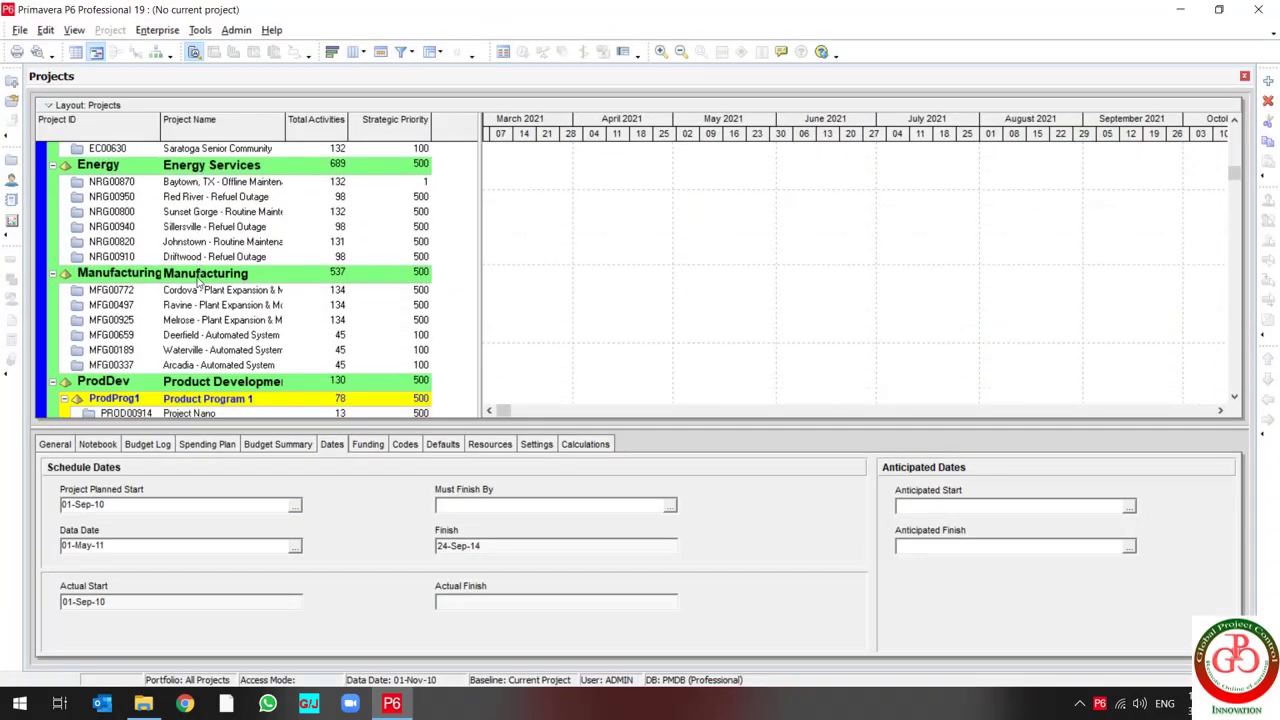
scroll(198, 262, up, 3)
Set the Admin Preferences industry to Utilities, Oil and Gas and confirm the change notice
click(236, 30)
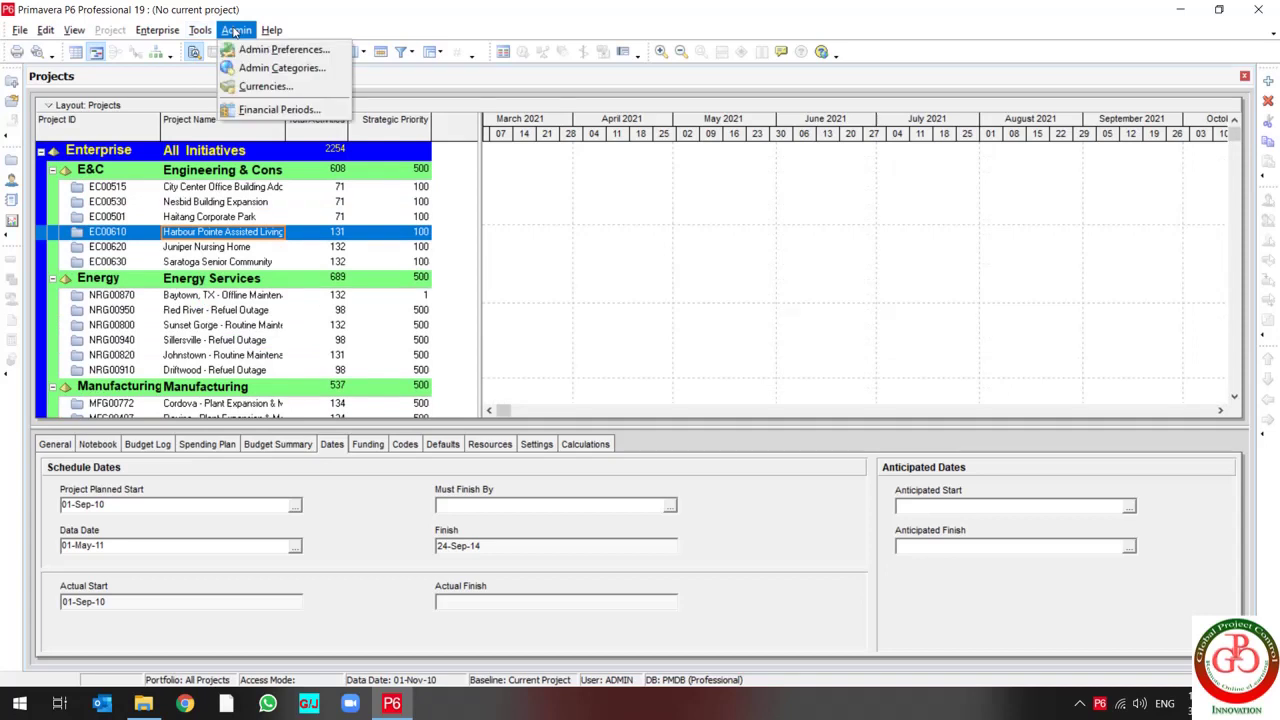
click(310, 49)
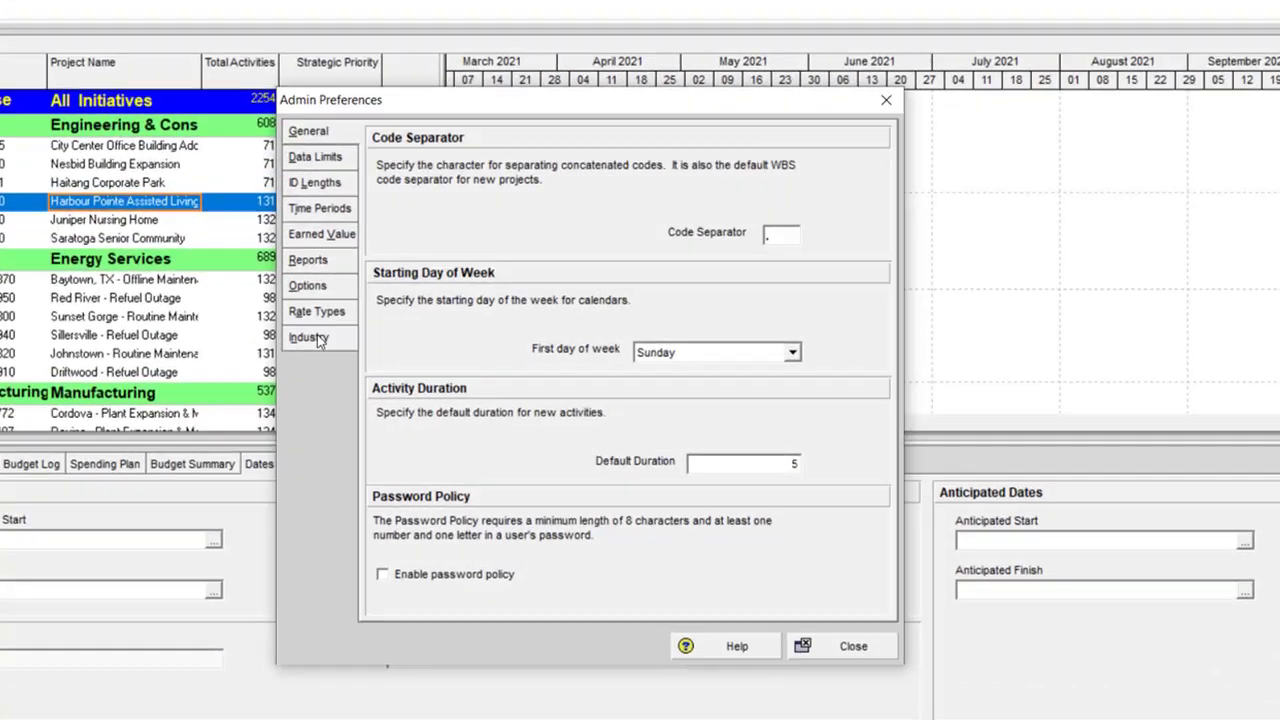
click(318, 340)
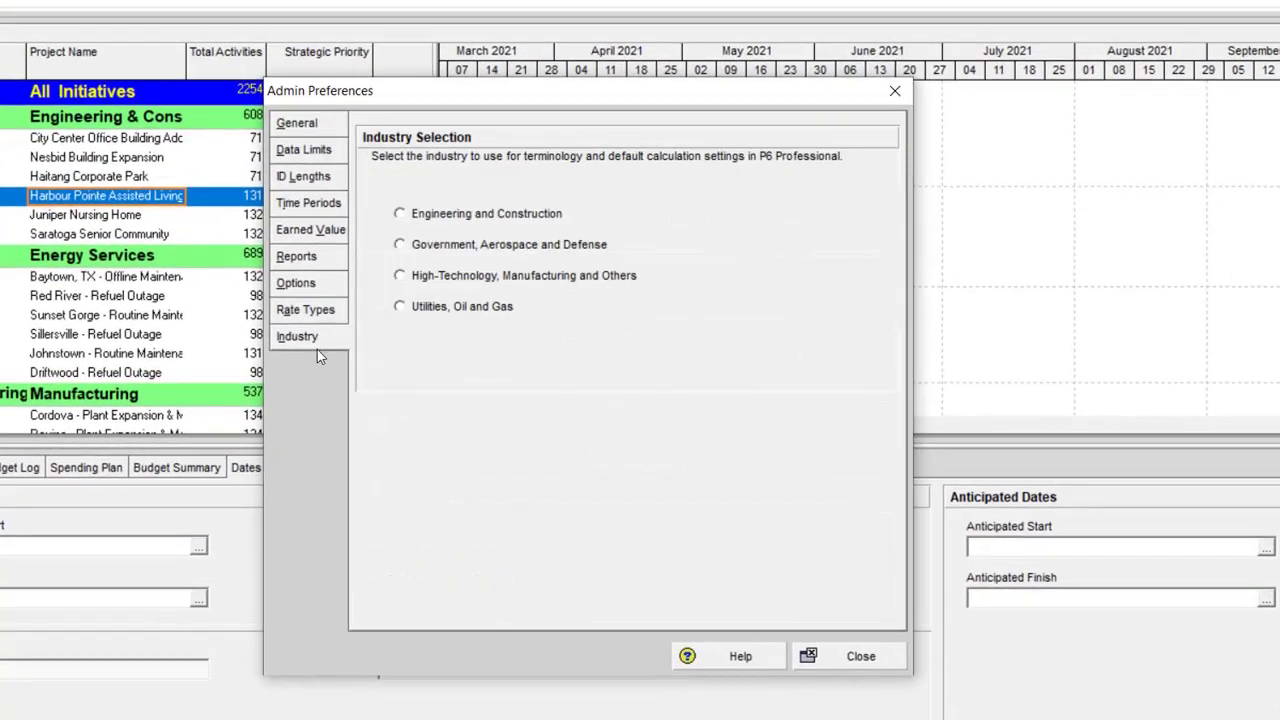
click(430, 310)
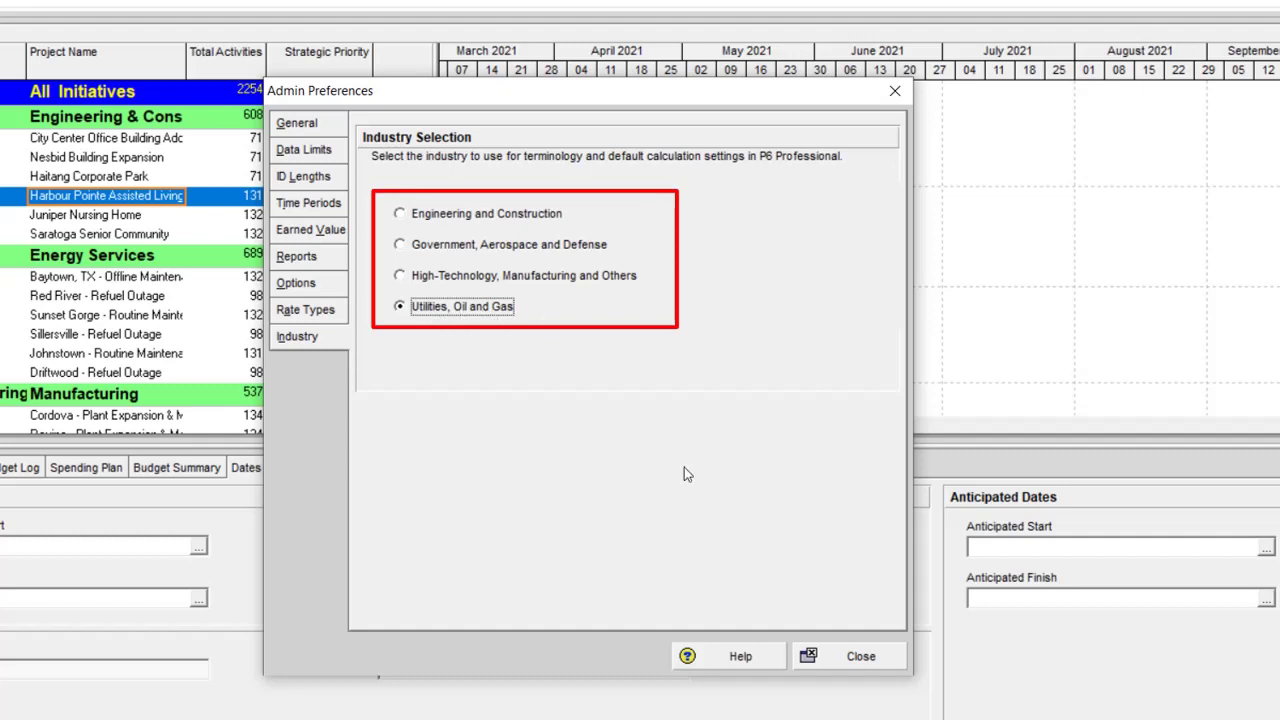
click(873, 660)
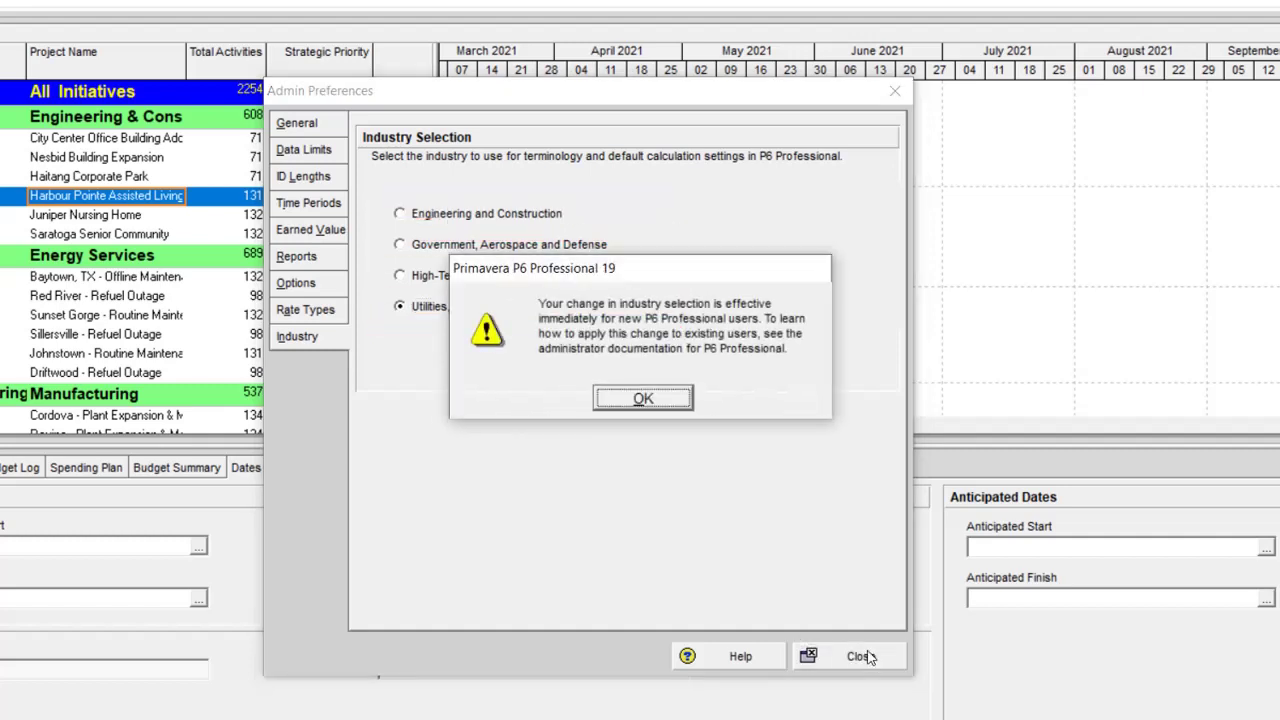
click(632, 400)
click(850, 656)
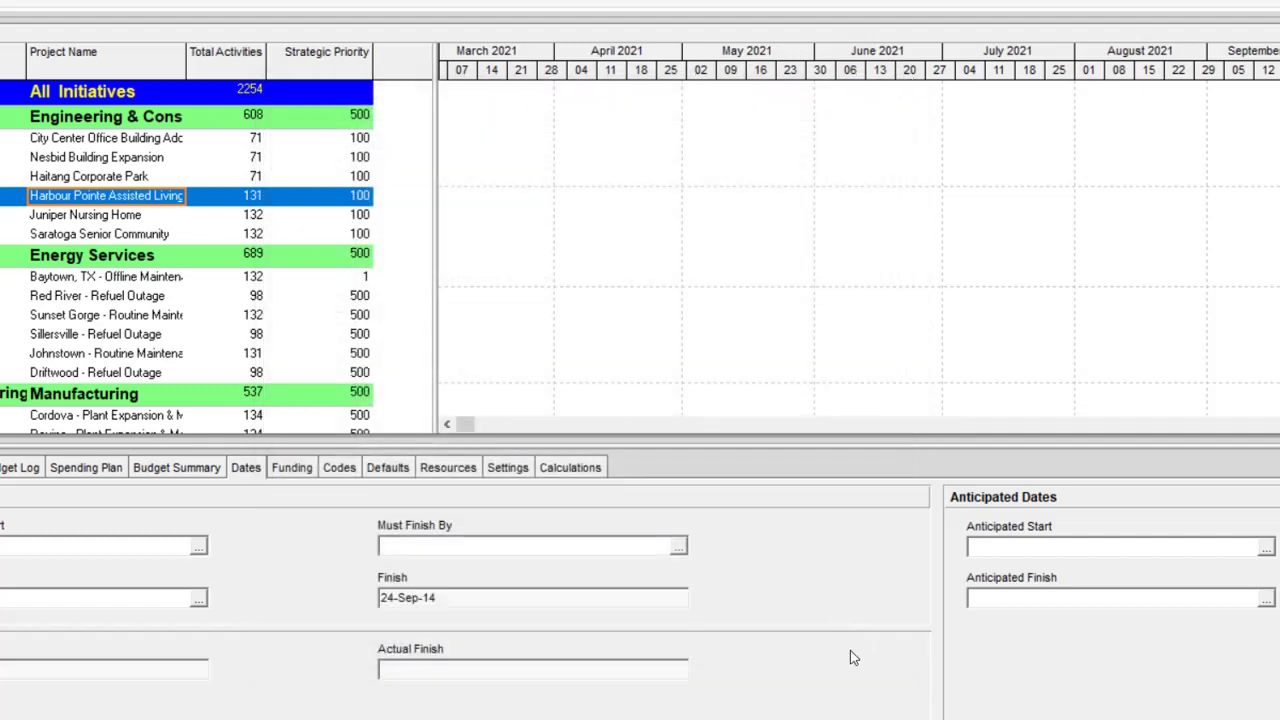
Select the Red River - Refuel Outage project to show its dates, finishing 27-Aug-11
click(190, 300)
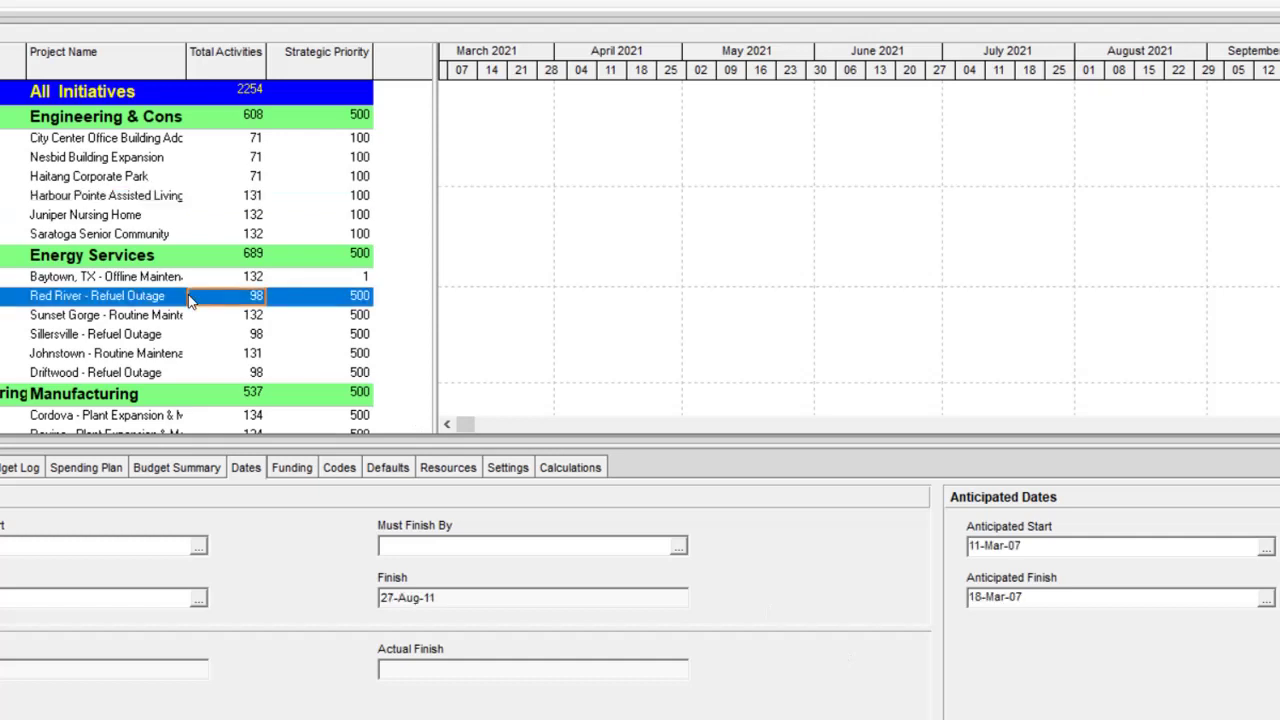